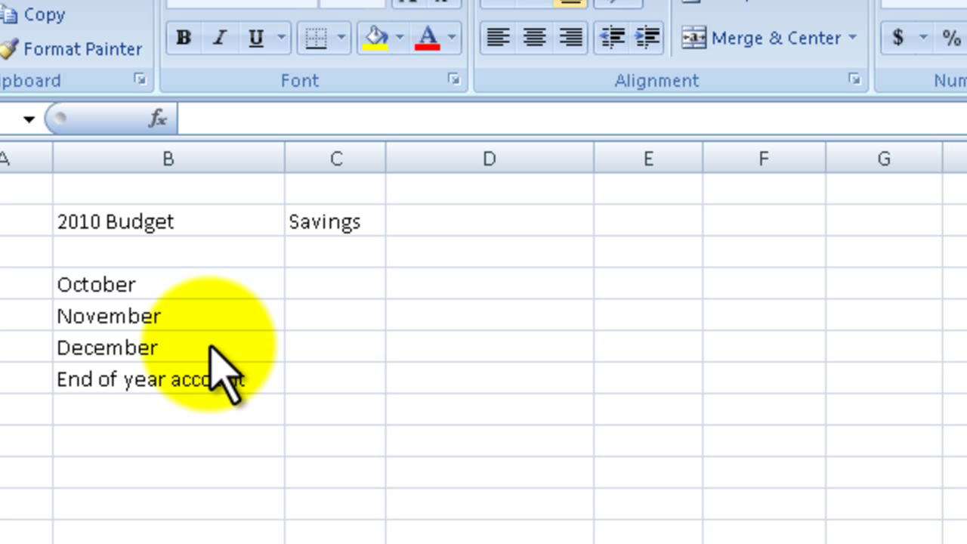
# Select the savings cells C4 through C7.
pyautogui.moveTo(332, 283); pyautogui.dragTo(332, 378)
# Enter savings of 400, 300 and 50 for October, November and December in C4:C6.
pyautogui.click(317, 272)
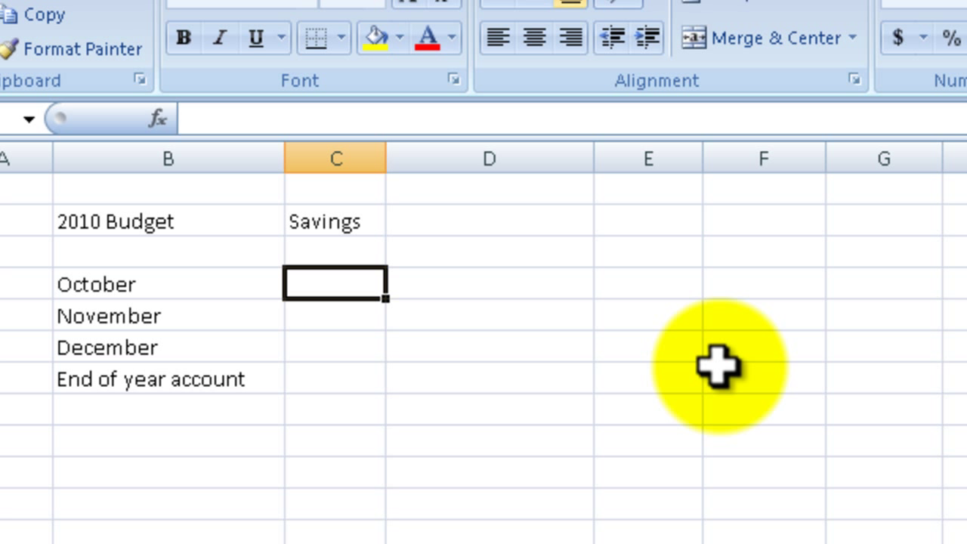
pyautogui.write('400')
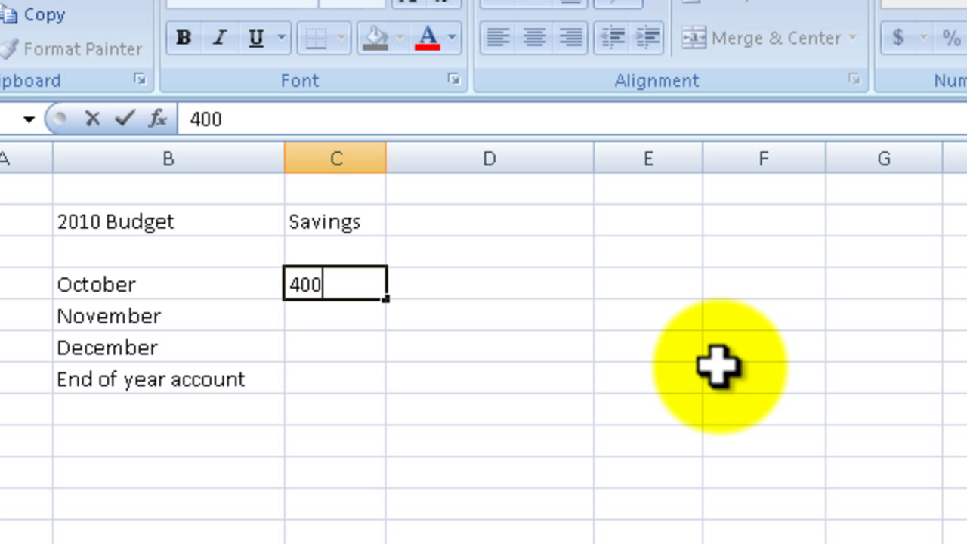
pyautogui.press('Return')
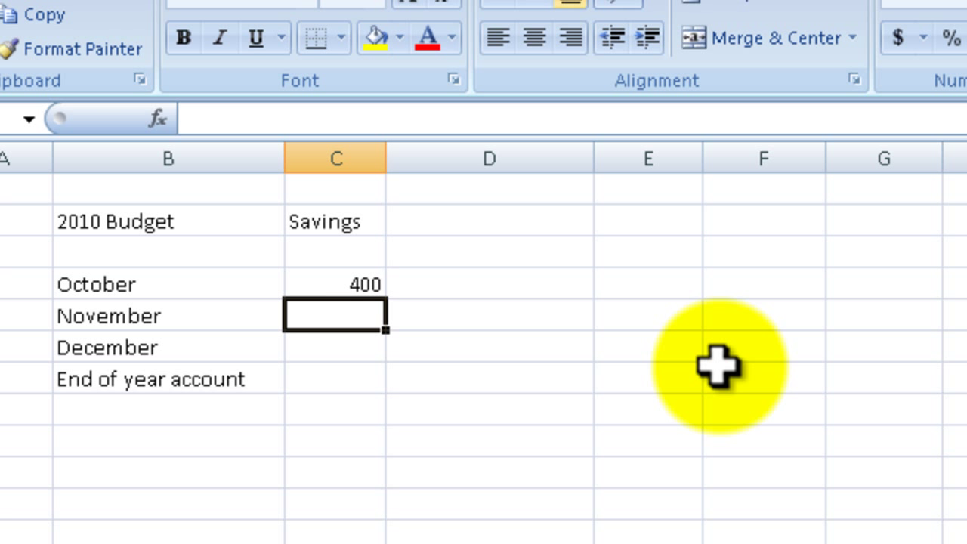
pyautogui.write('300')
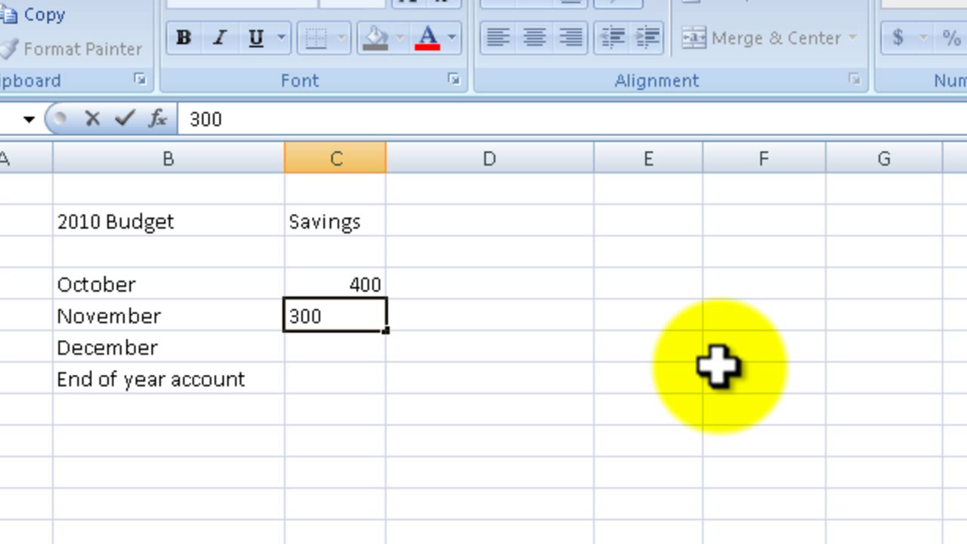
pyautogui.press('Return')
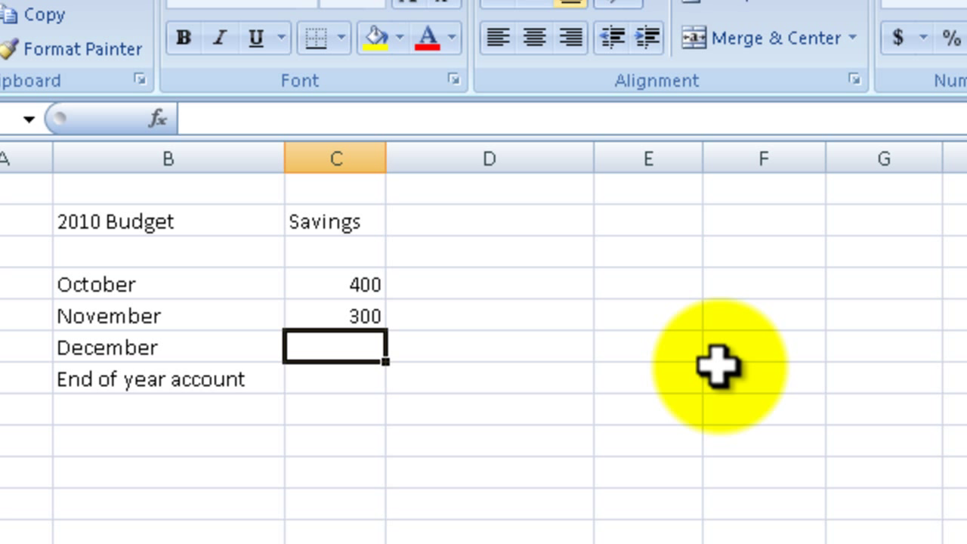
pyautogui.write('50')
pyautogui.press('Return')
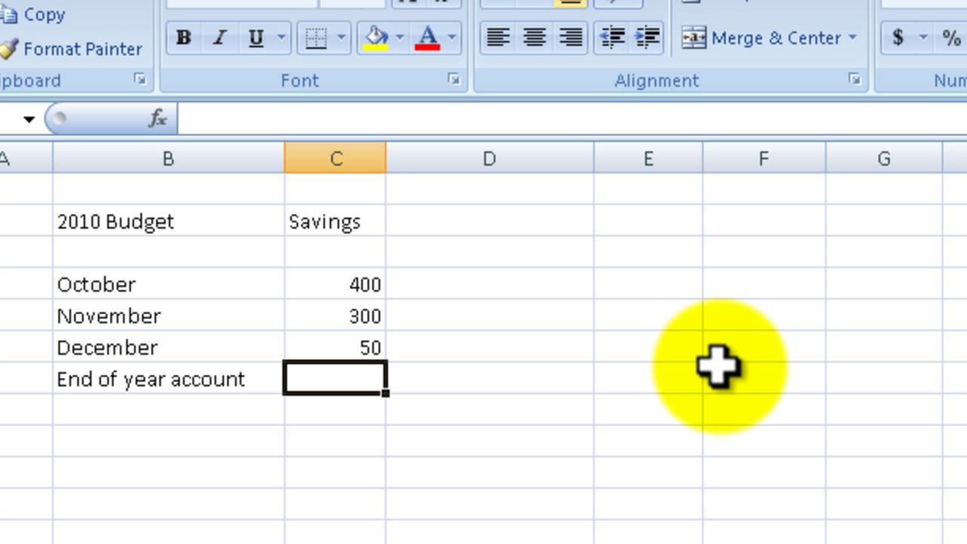
pyautogui.press('Left')
pyautogui.press('Right')
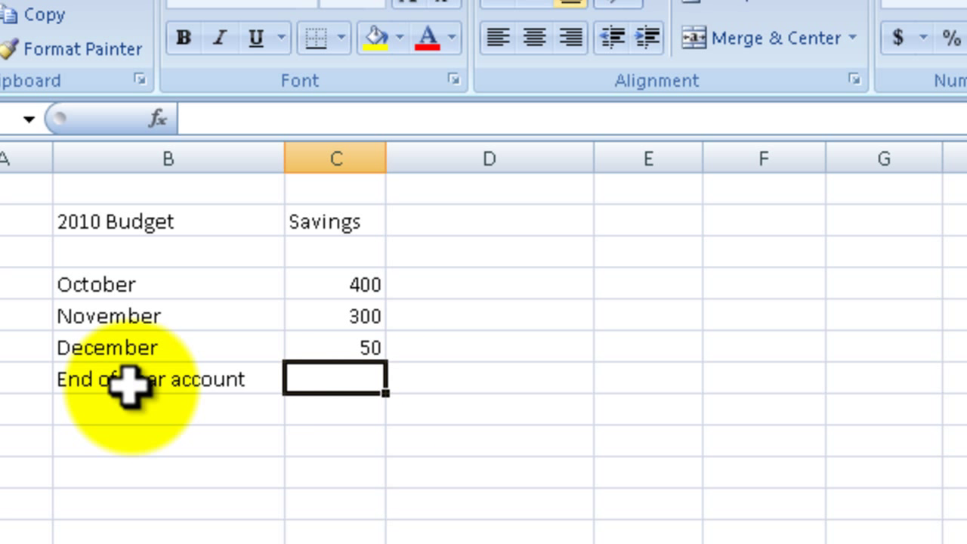
# Enter =SUM(C4:C6) in C7 so the End of year account shows 750.
pyautogui.click(225, 387)
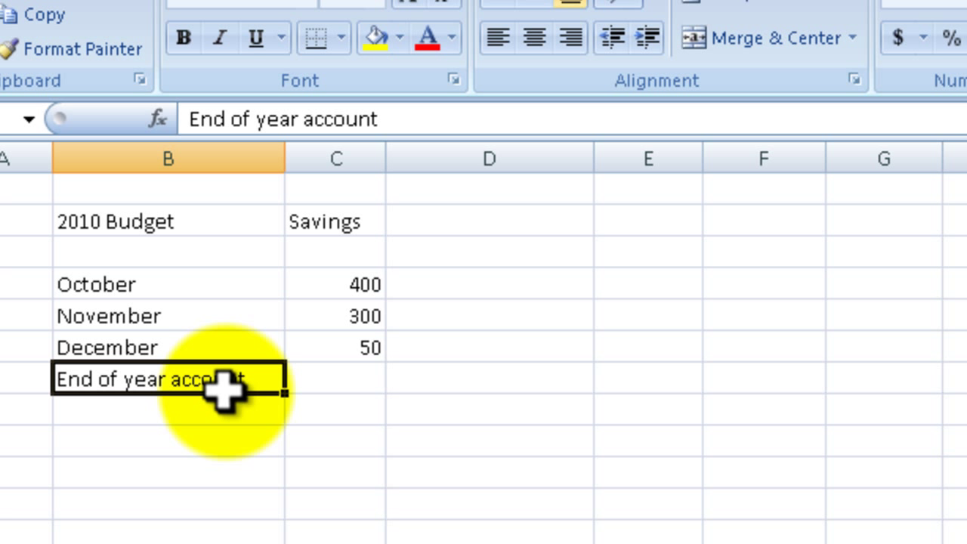
pyautogui.click(339, 387)
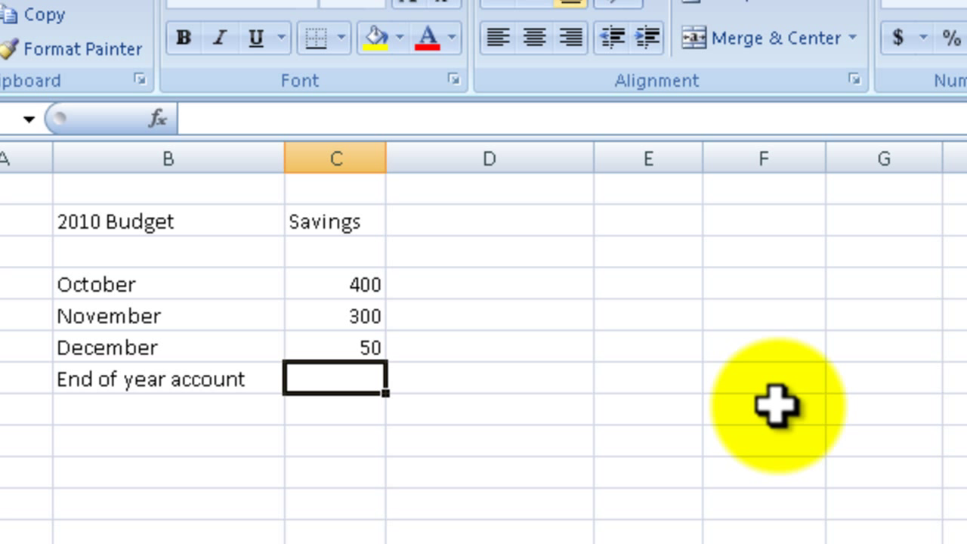
pyautogui.write('=sum')
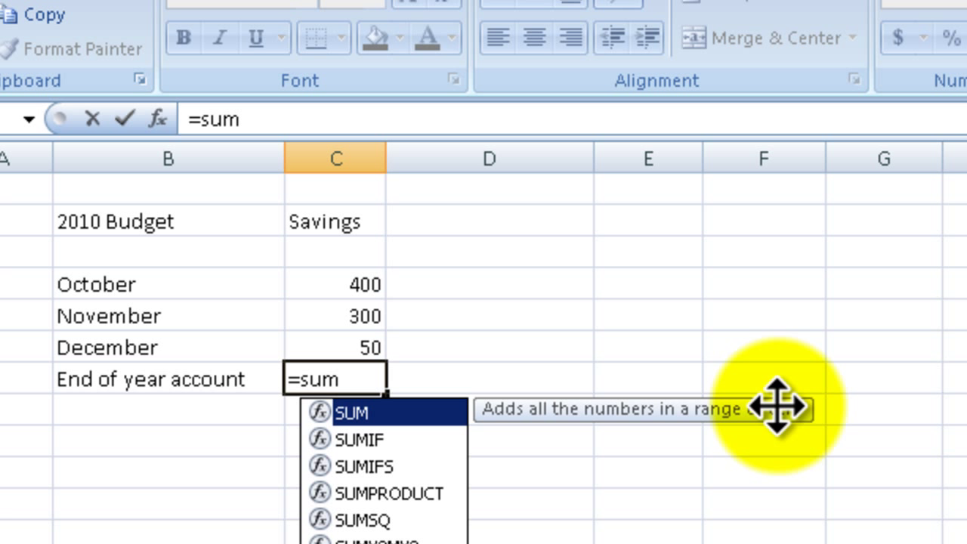
pyautogui.write('(')
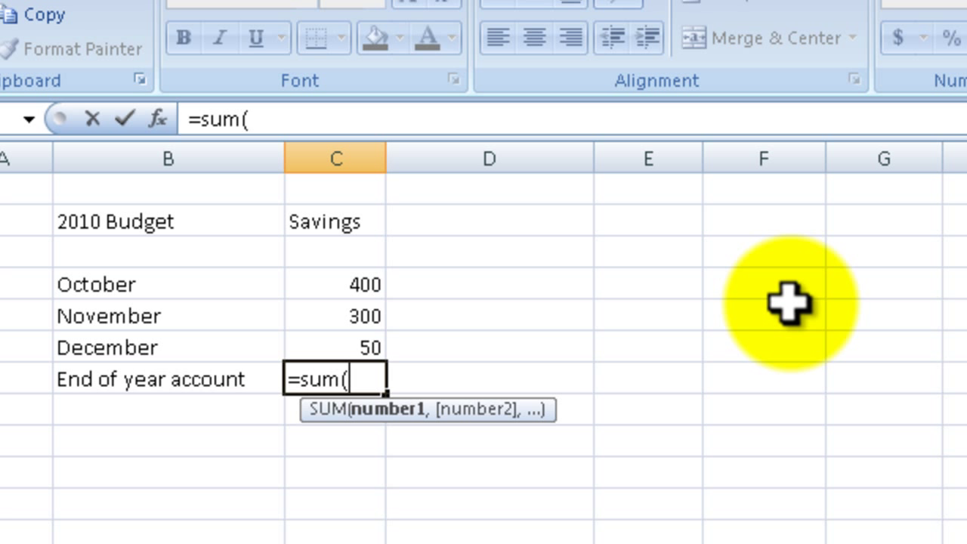
pyautogui.click(349, 286)
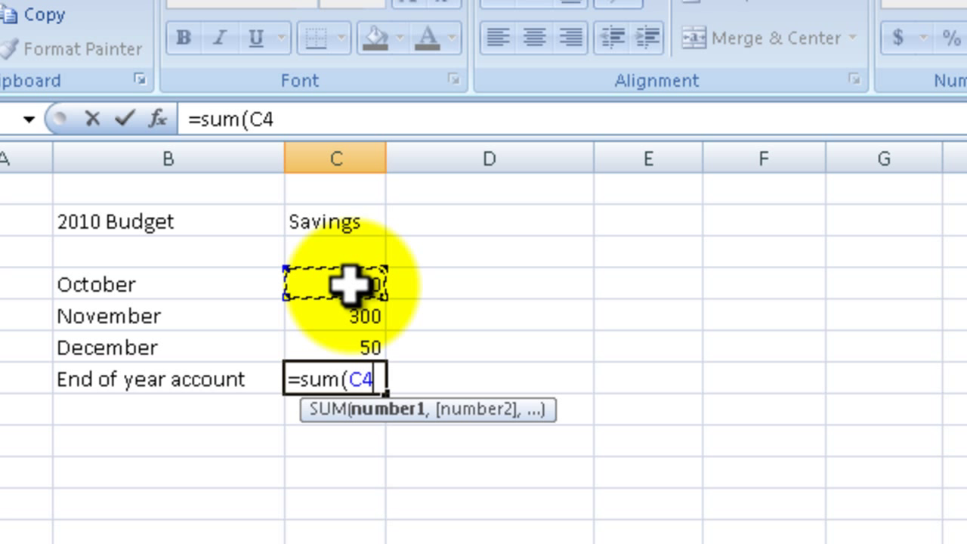
pyautogui.moveTo(349, 286); pyautogui.dragTo(346, 344)
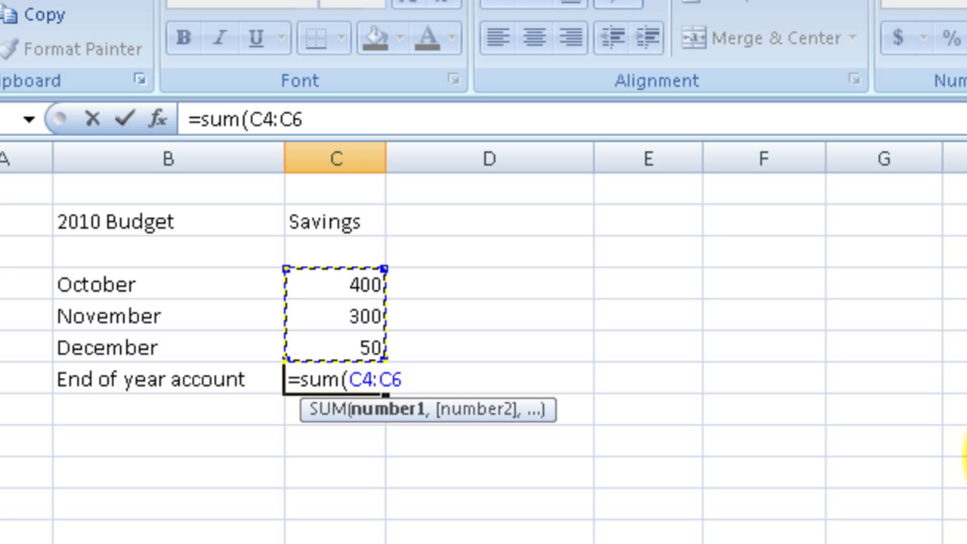
pyautogui.write(')')
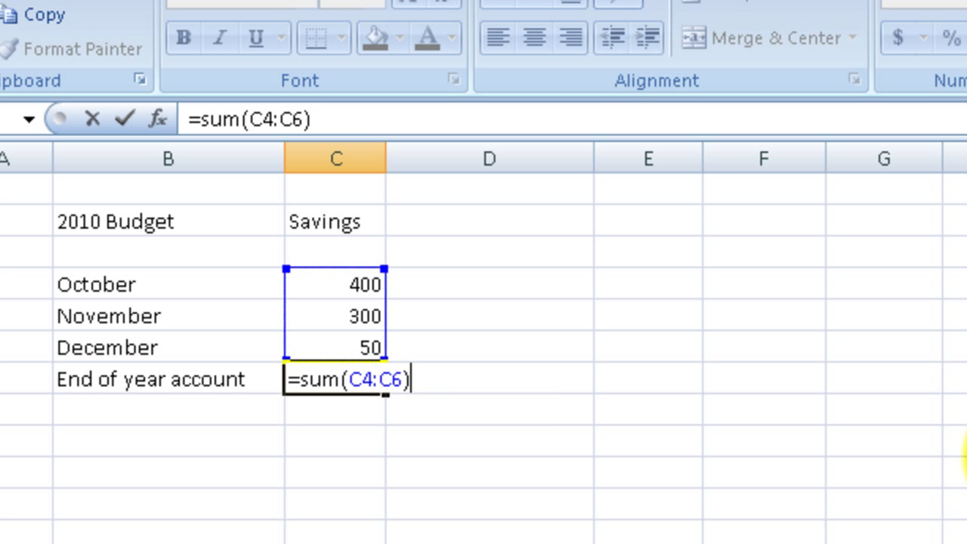
pyautogui.press('Return')
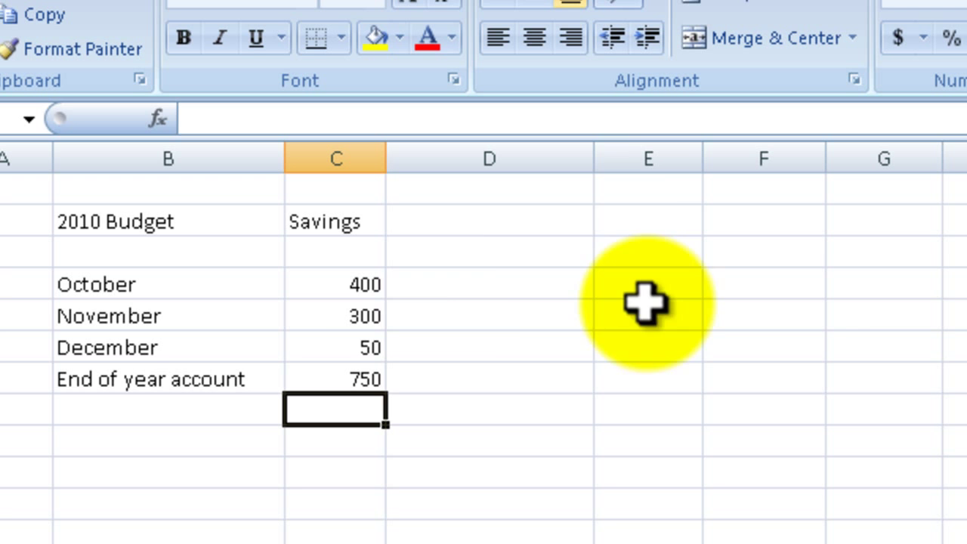
# Apply Accounting Number Format to the savings amounts in C4:C7.
pyautogui.click(353, 285)
pyautogui.moveTo(353, 286); pyautogui.dragTo(345, 389)
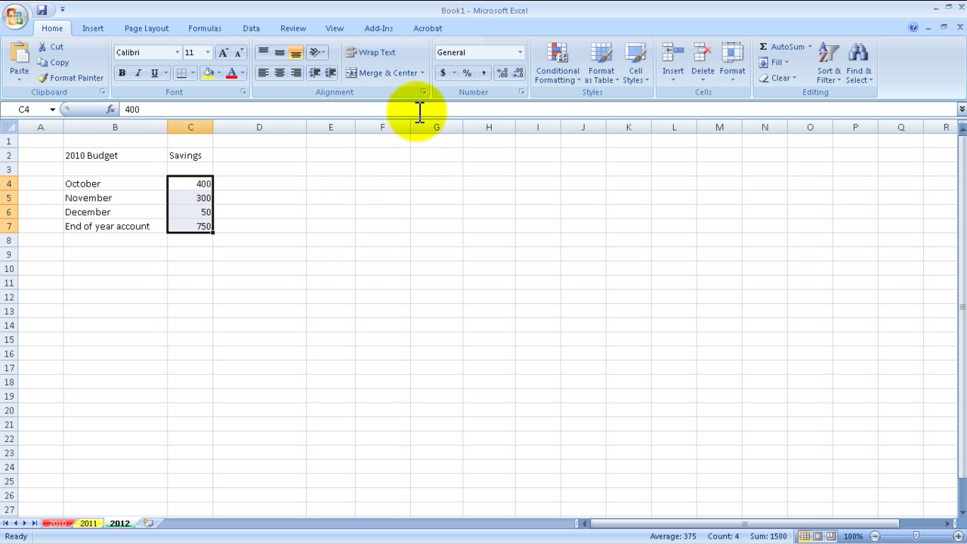
pyautogui.click(443, 71)
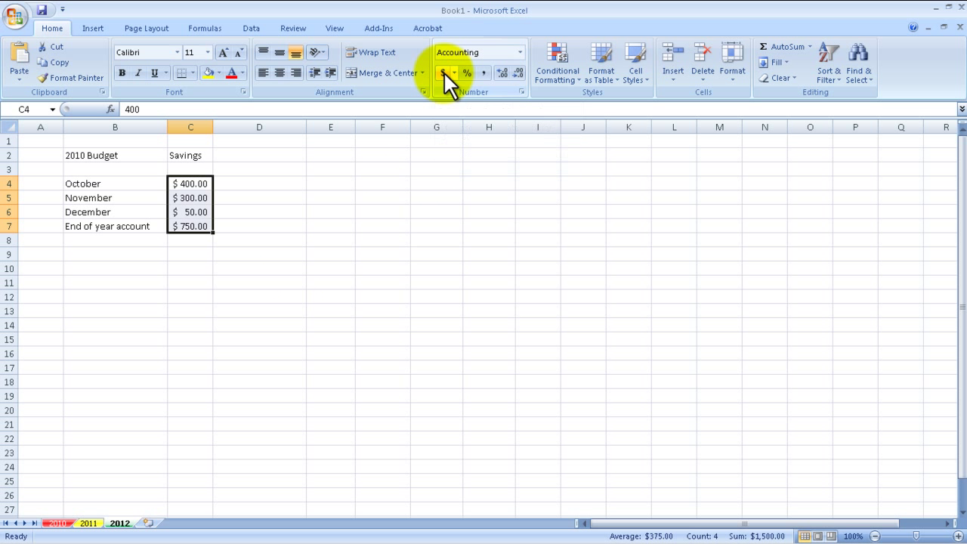
pyautogui.click(270, 336)
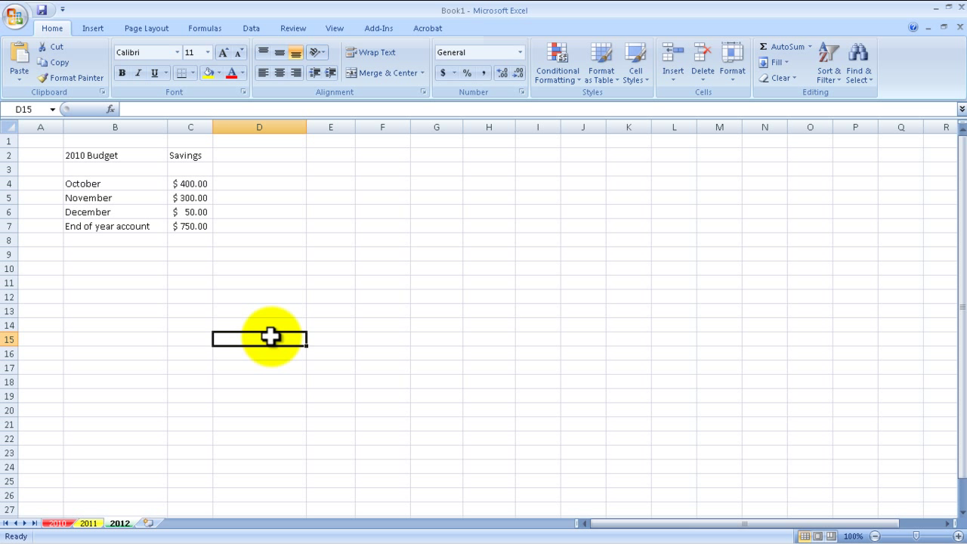
# Add a second 'Savings' heading in D2.
pyautogui.click(250, 157)
pyautogui.write('Savings')
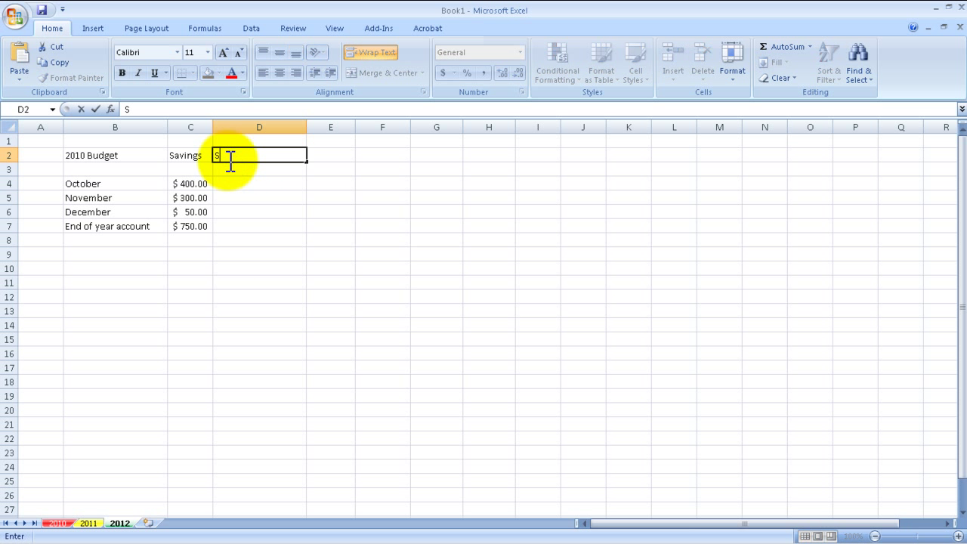
pyautogui.press('Return')
pyautogui.press('Return')
# Enter 400, 300 and 50 in D4:D6, then select D4:D7.
pyautogui.write('40')
pyautogui.press('Return')
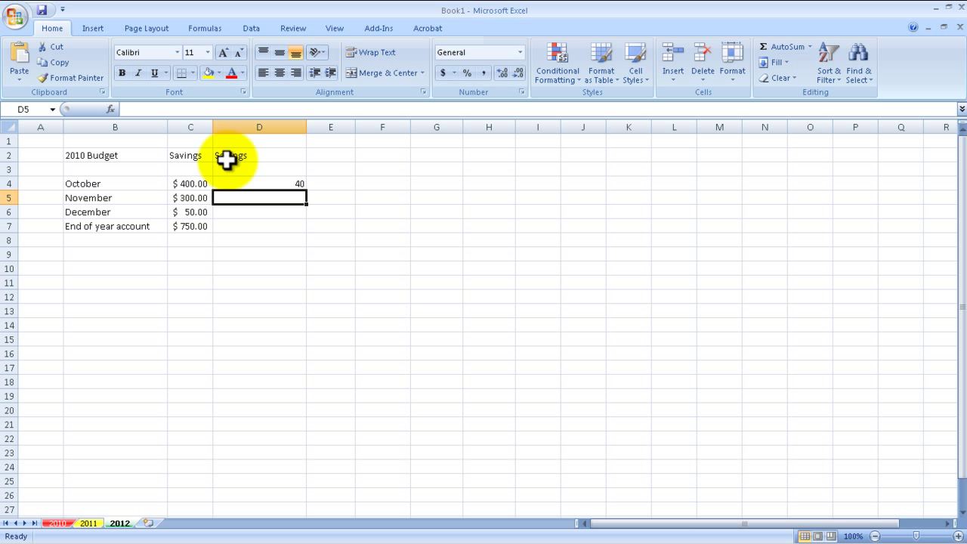
pyautogui.press('Up')
pyautogui.press('F2')
pyautogui.write('0')
pyautogui.press('Return')
pyautogui.write('3')
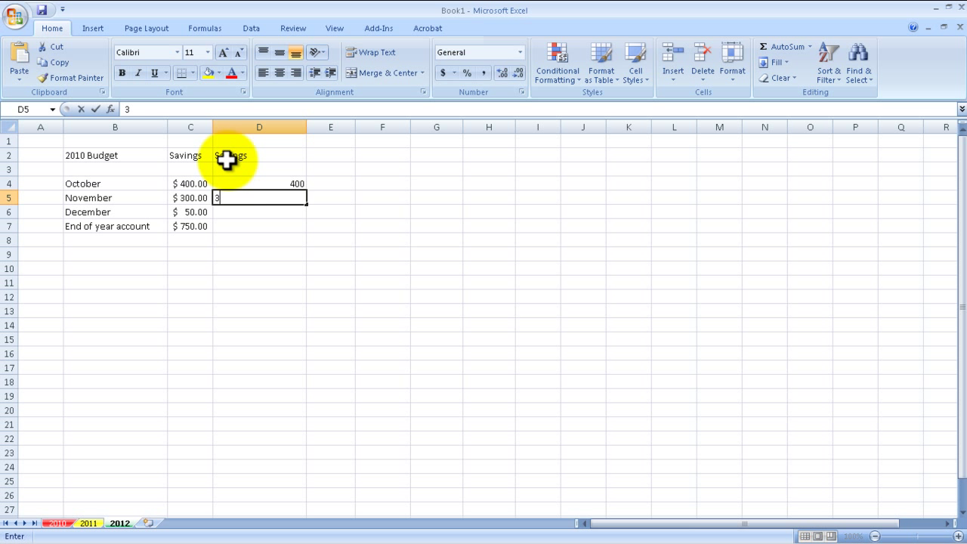
pyautogui.write('00')
pyautogui.press('Return')
pyautogui.write('50')
pyautogui.press('Return')
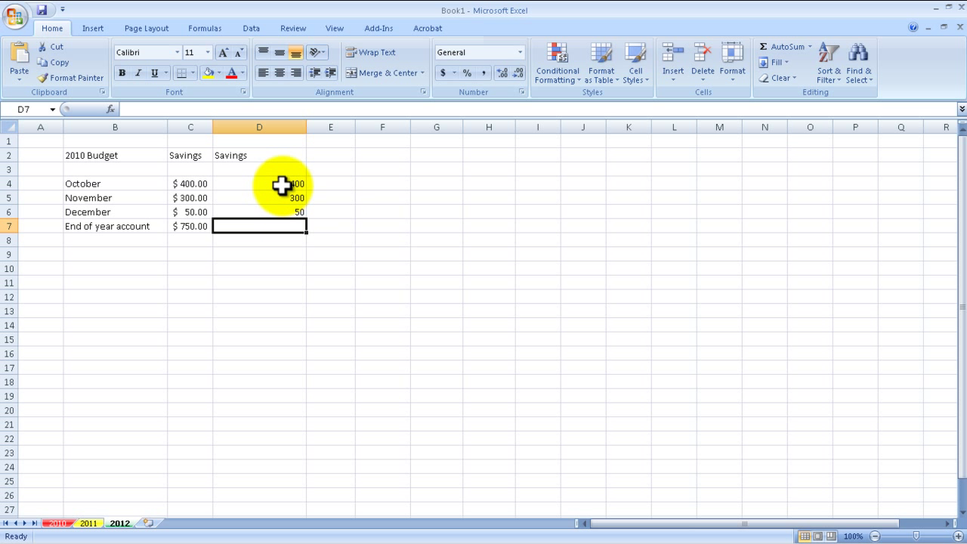
pyautogui.moveTo(281, 186); pyautogui.dragTo(283, 227)
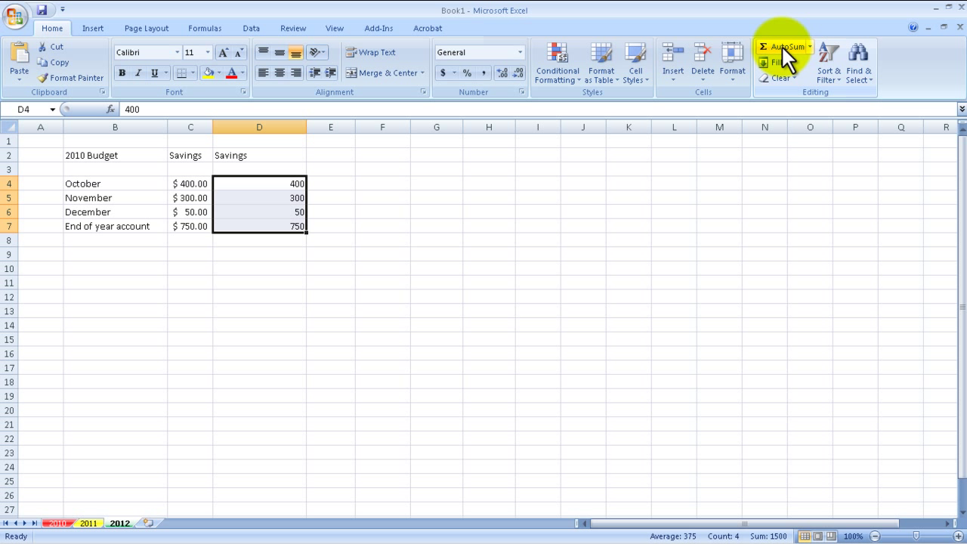
# Type month headers October, November and Dec across C12:E12.
pyautogui.click(191, 281)
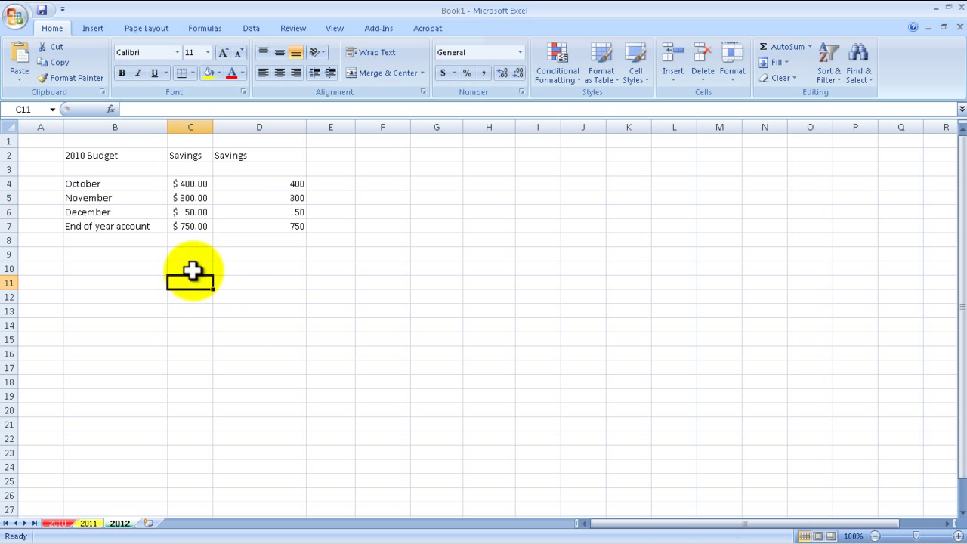
pyautogui.click(192, 270)
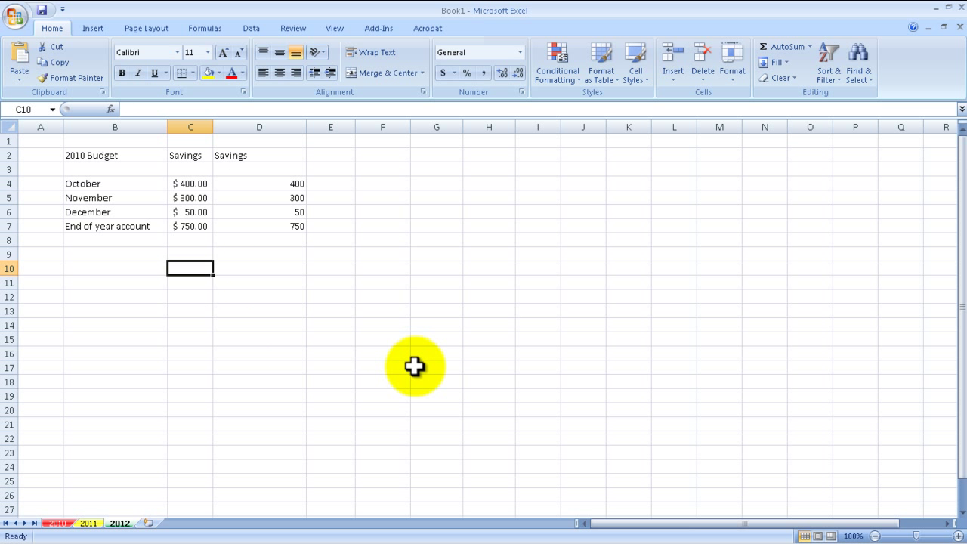
pyautogui.write('4')
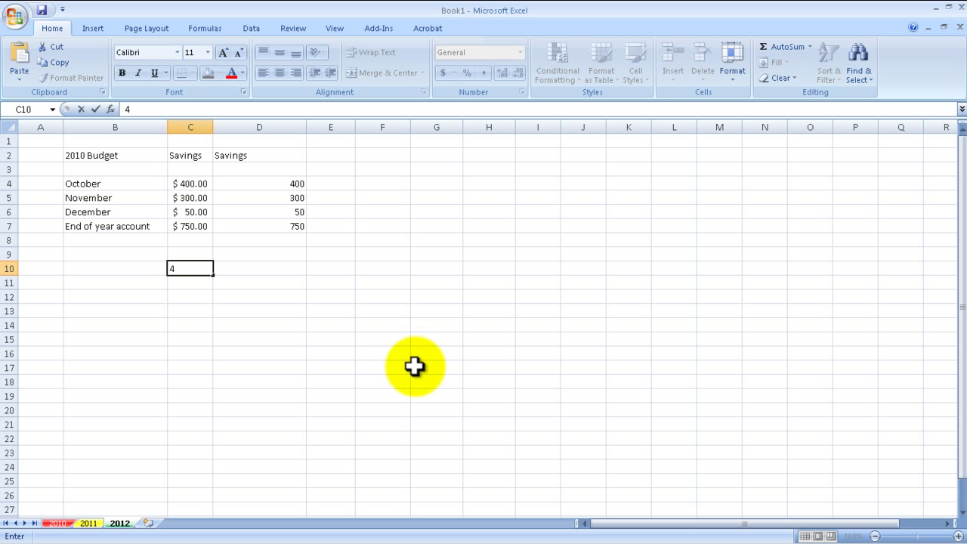
pyautogui.press('BackSpace')
pyautogui.press('Down')
pyautogui.press('Down')
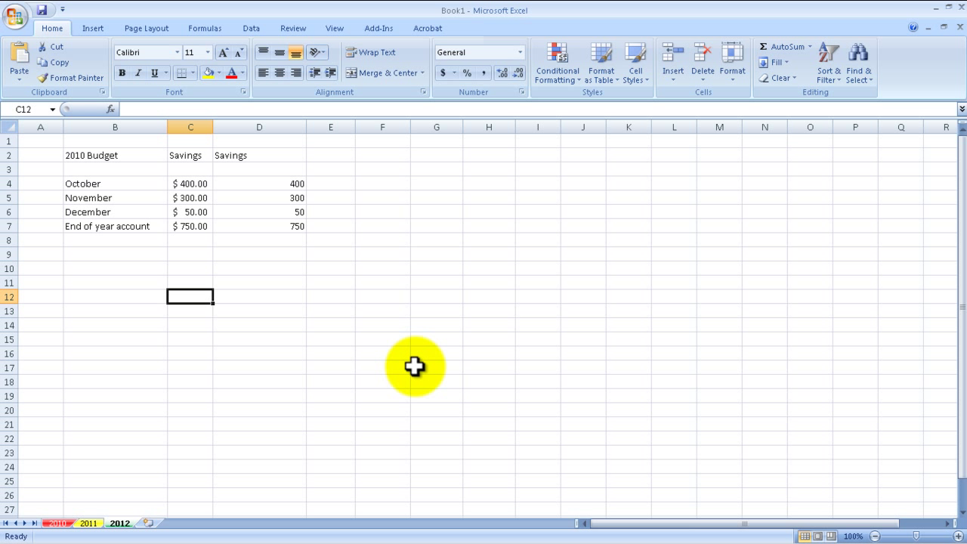
pyautogui.write('C')
pyautogui.press('BackSpace')
pyautogui.write('Octob')
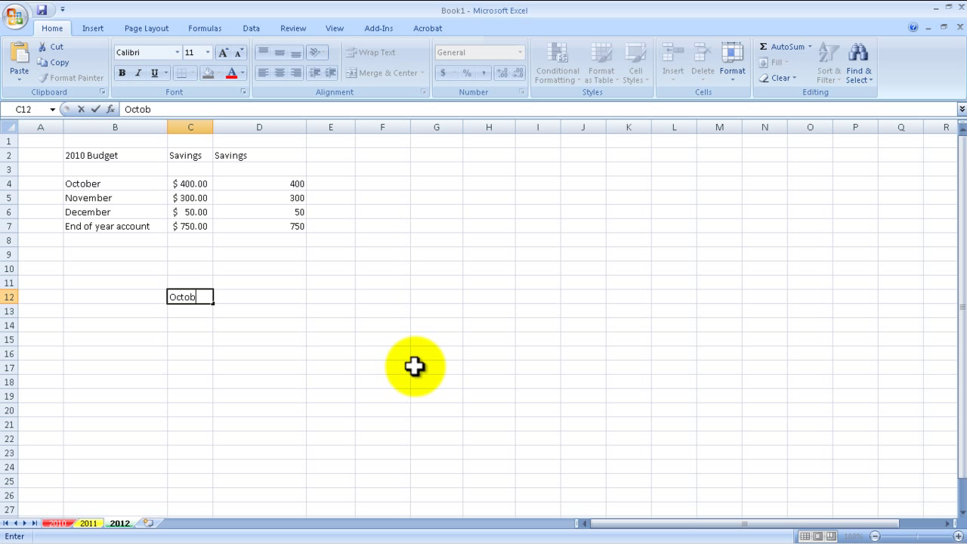
pyautogui.write('er')
pyautogui.press('Tab')
pyautogui.write('Nevem')
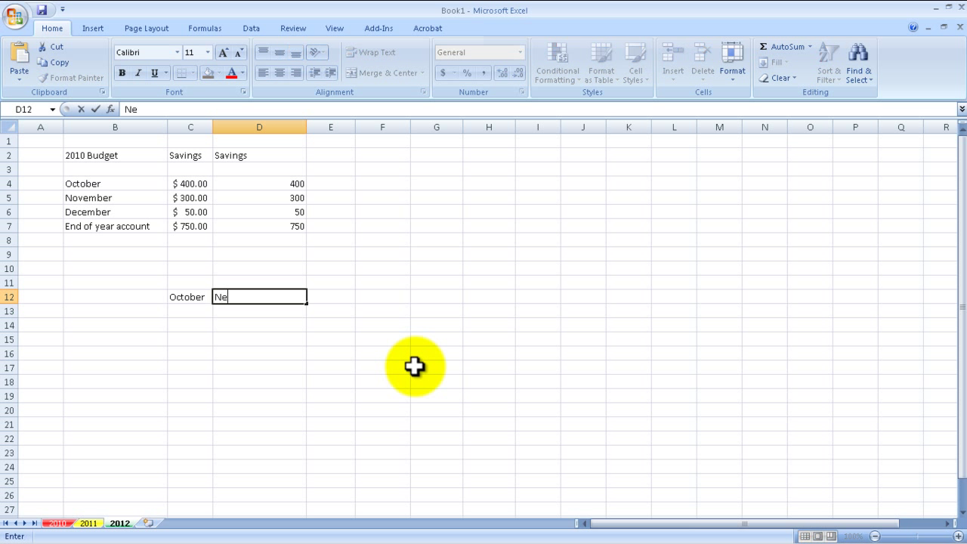
pyautogui.press('BackSpace')
pyautogui.press('BackSpace')
pyautogui.press('BackSpace')
pyautogui.press('BackSpace')
pyautogui.write('ovember')
pyautogui.press('Tab')
pyautogui.write('Dec')
pyautogui.press('Tab')
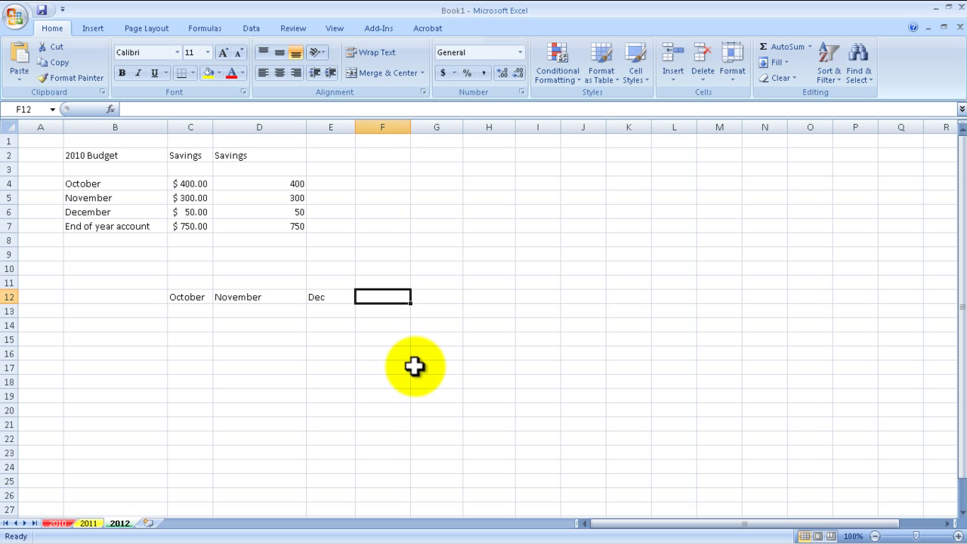
# Enter 400, 300 and 50 across C14:E14.
pyautogui.press('Left')
pyautogui.press('Left')
pyautogui.press('Left')
pyautogui.press('Down')
pyautogui.press('Down')
pyautogui.write('400')
pyautogui.press('Tab')
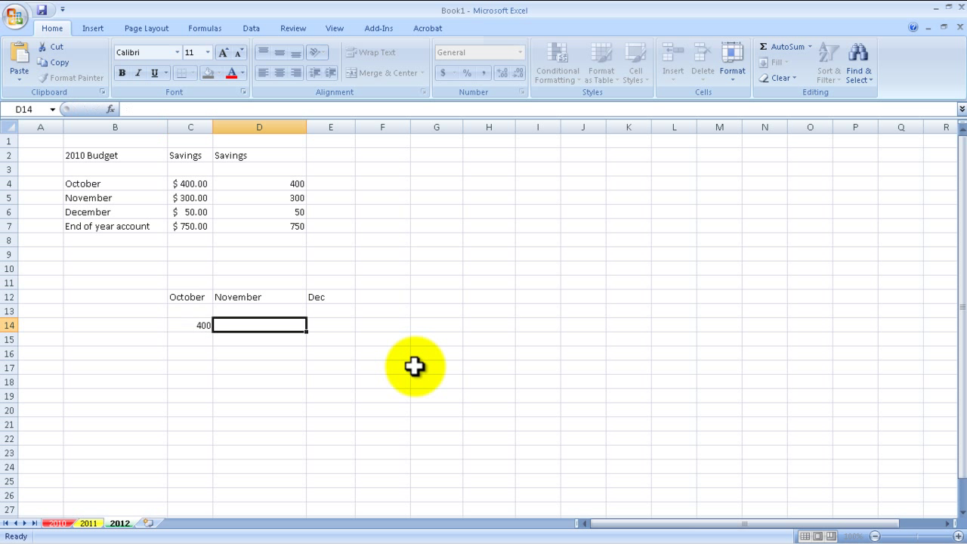
pyautogui.write('300')
pyautogui.press('Tab')
pyautogui.write('50')
pyautogui.press('Up')
pyautogui.press('Up')
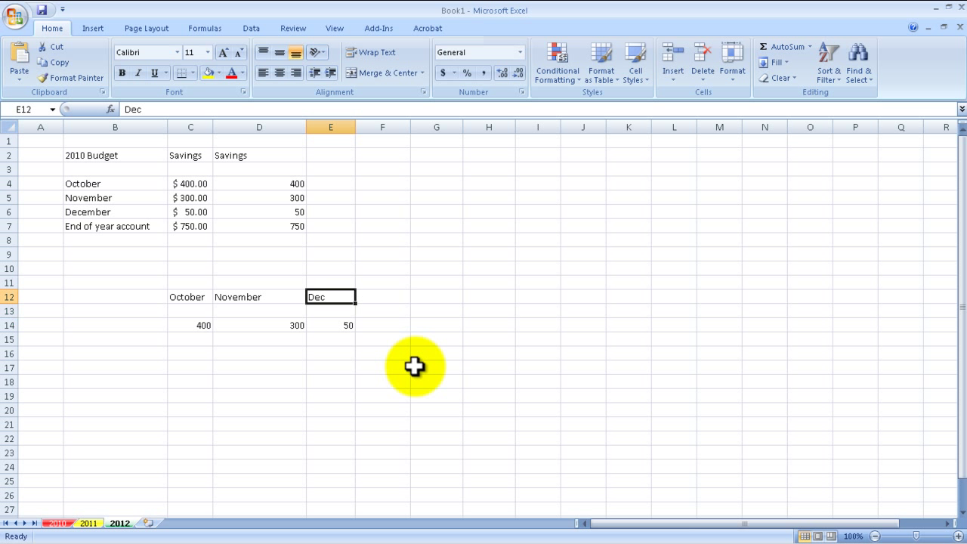
# Add the 'End Of Year' header in F12 and AutoSum C14:E14 into F14.
pyautogui.press('Right')
pyautogui.write('End O')
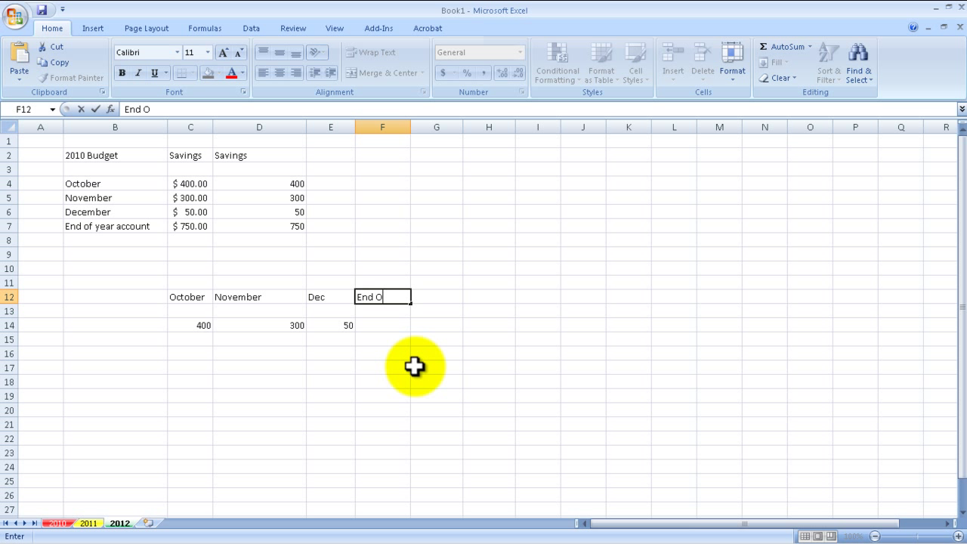
pyautogui.write('f Year')
pyautogui.press('Return')
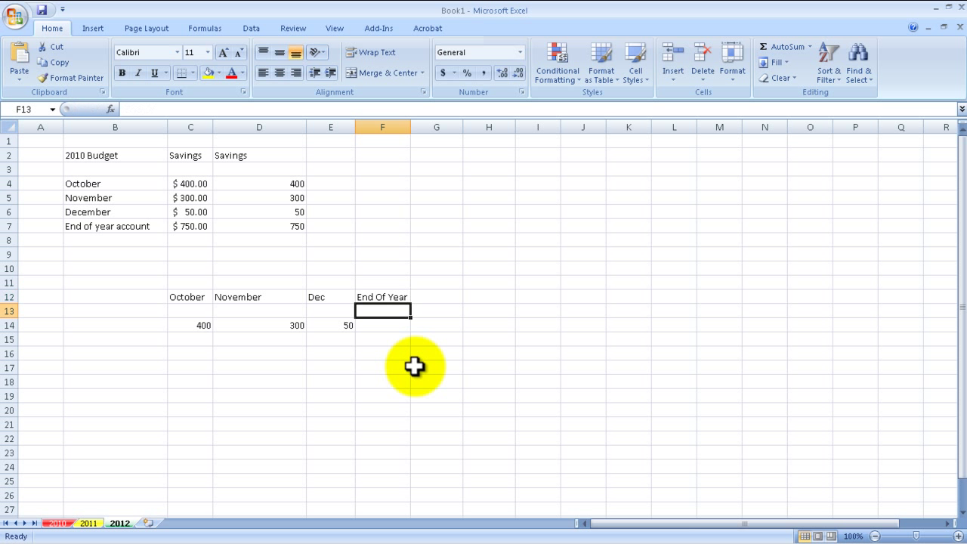
pyautogui.press('Down')
pyautogui.press('Down')
pyautogui.press('Up')
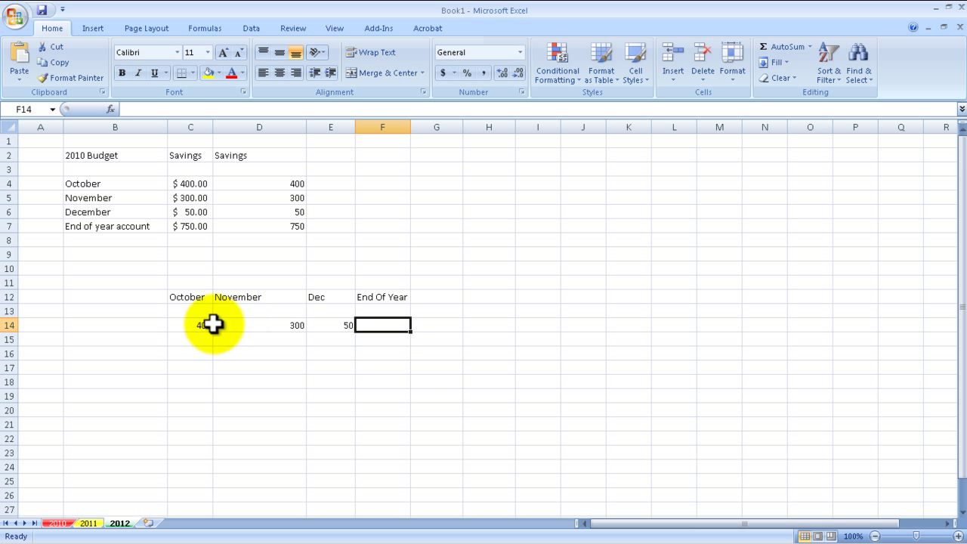
pyautogui.moveTo(198, 327); pyautogui.dragTo(373, 328)
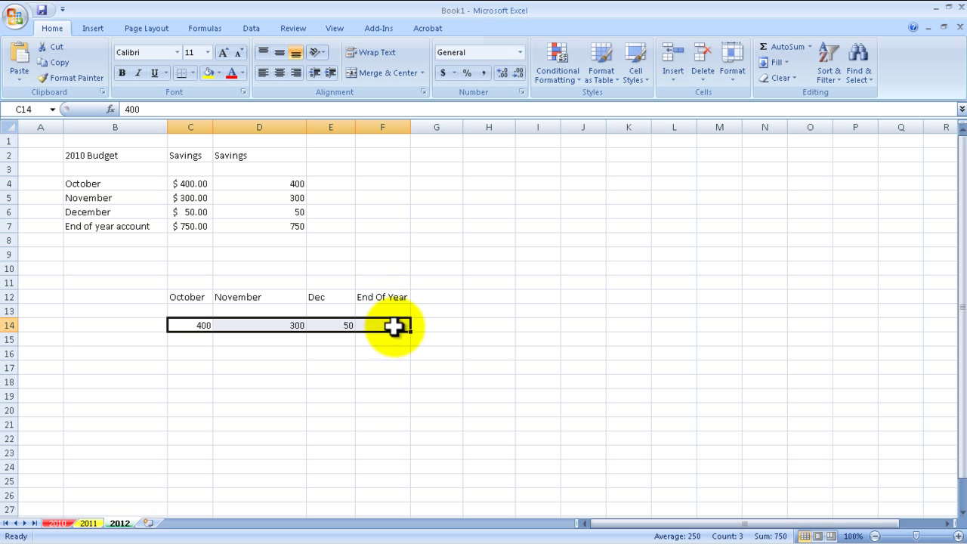
pyautogui.click(765, 47)
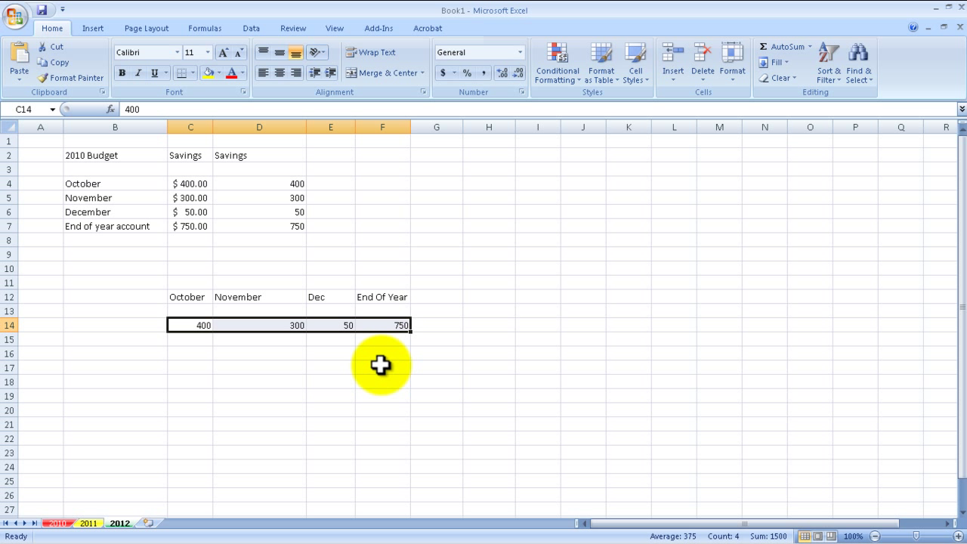
# Enter 400, 300 and 50 across C15:E15.
pyautogui.click(185, 339)
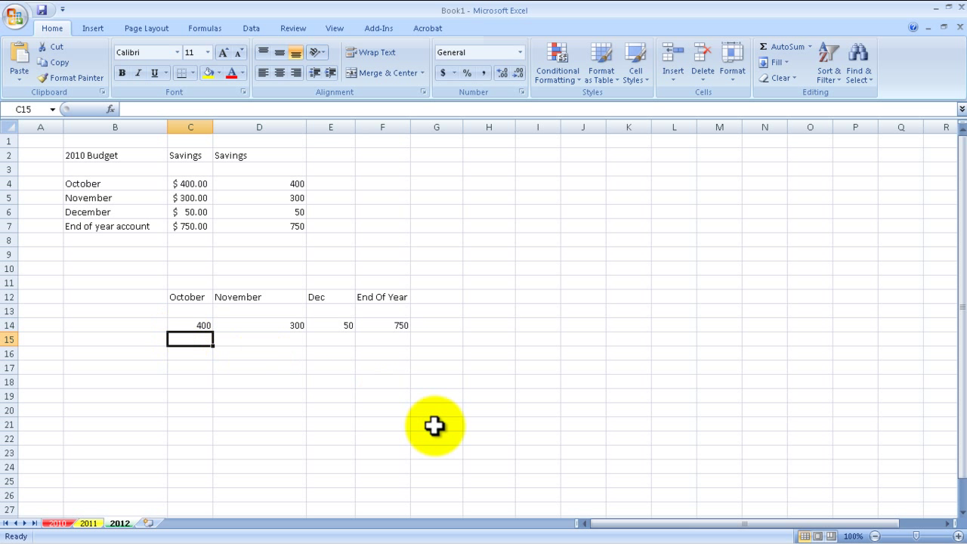
pyautogui.write('400')
pyautogui.press('Tab')
pyautogui.write('300')
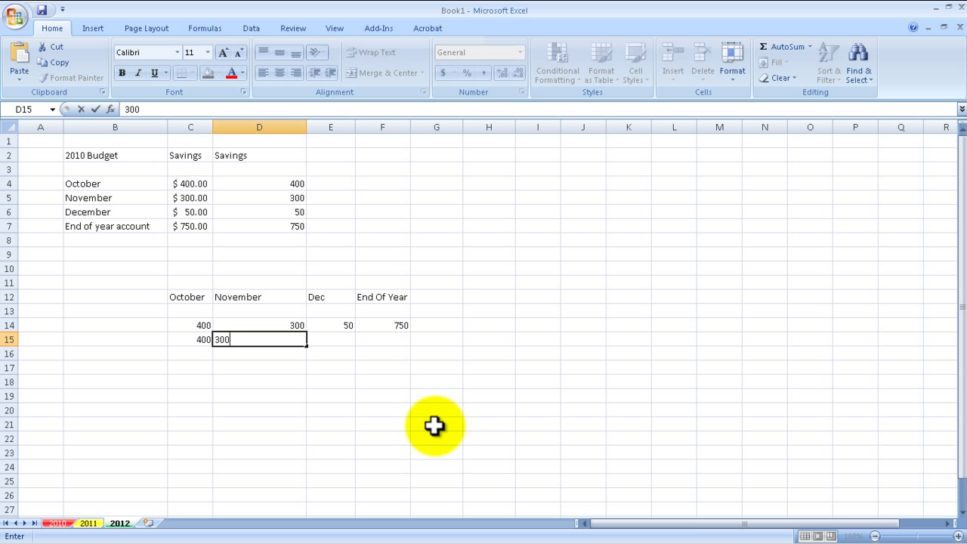
pyautogui.press('Tab')
pyautogui.write('50')
pyautogui.press('Tab')
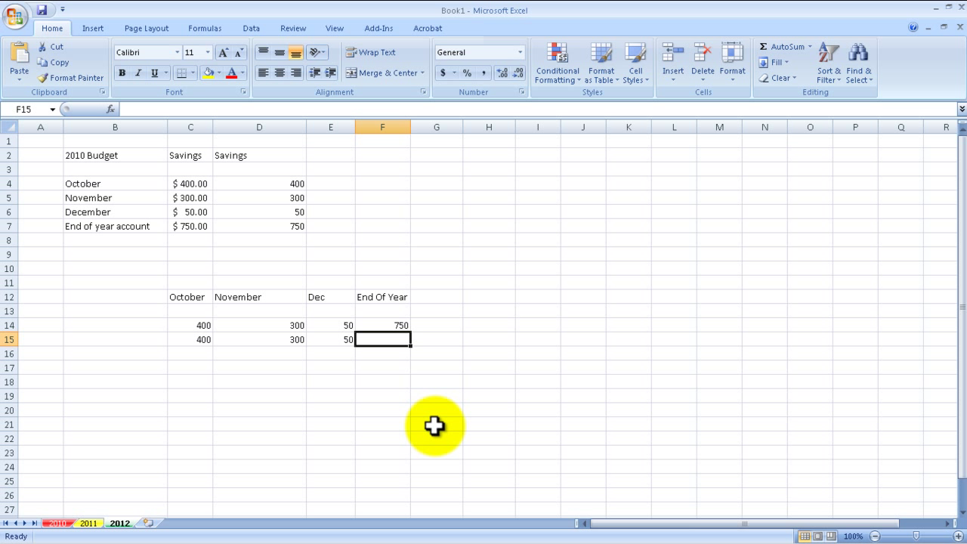
# Enter =SUM(C15:E15) in F15 to total the row as 750.
pyautogui.write('=sum(')
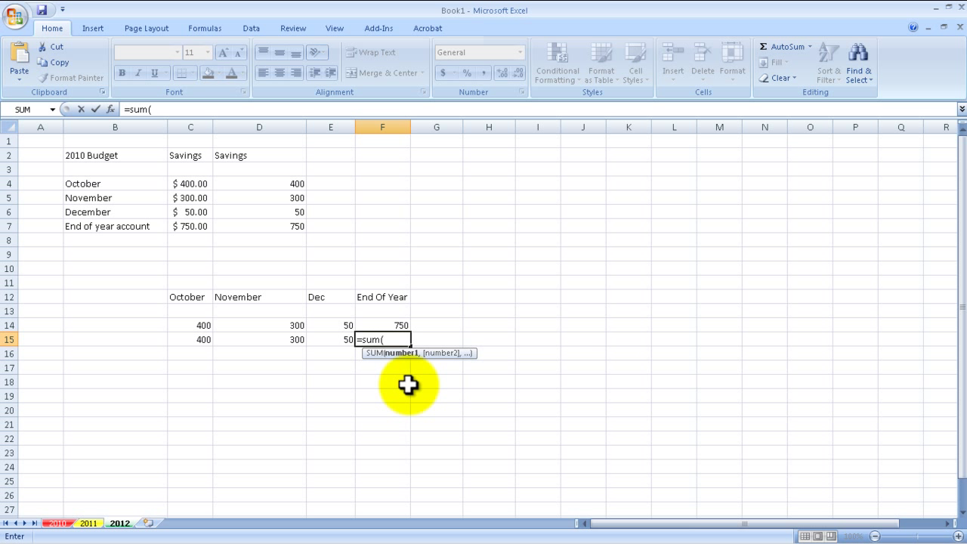
pyautogui.moveTo(202, 340); pyautogui.dragTo(316, 341)
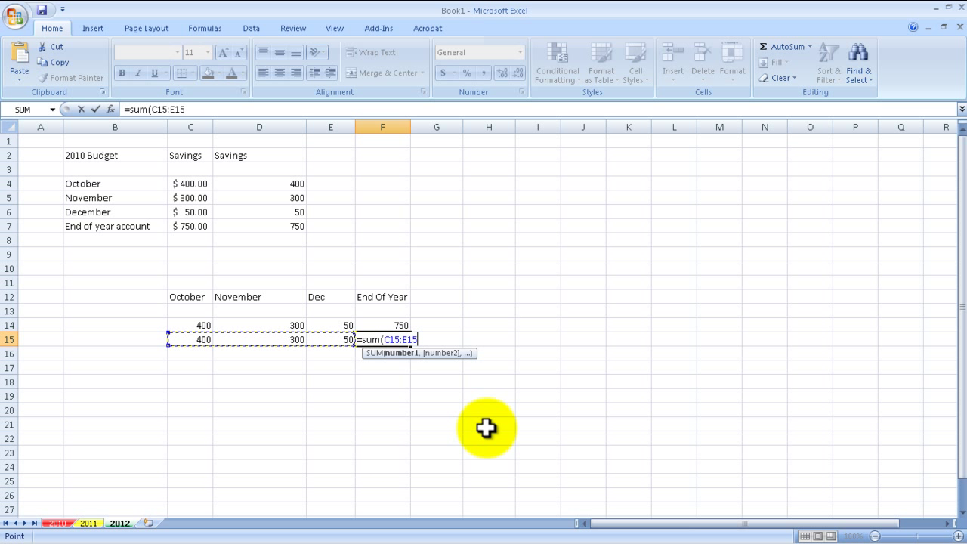
pyautogui.write(')')
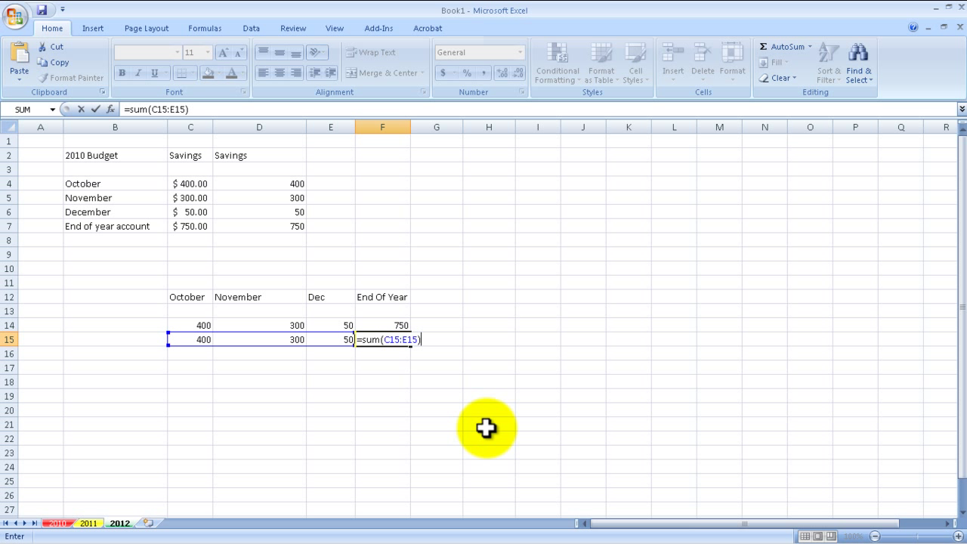
pyautogui.press('Return')
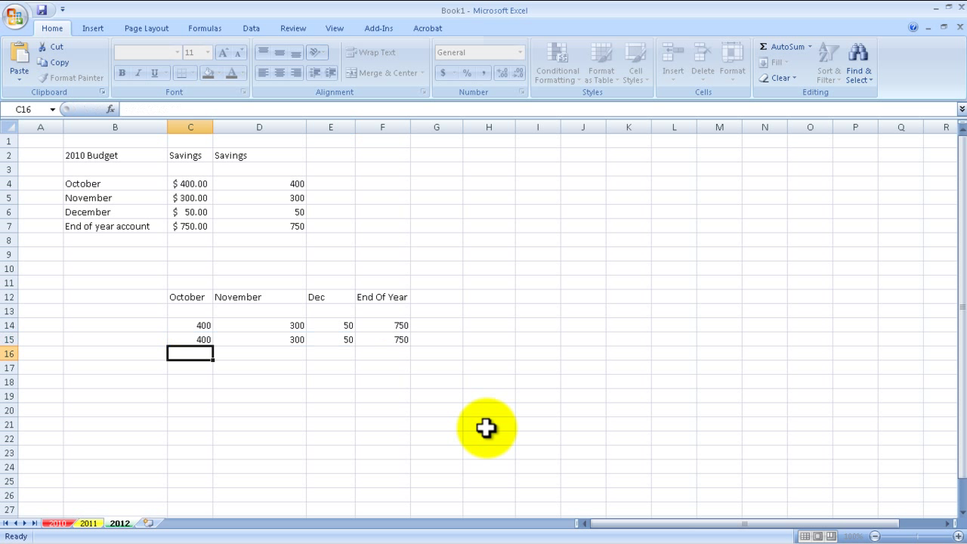